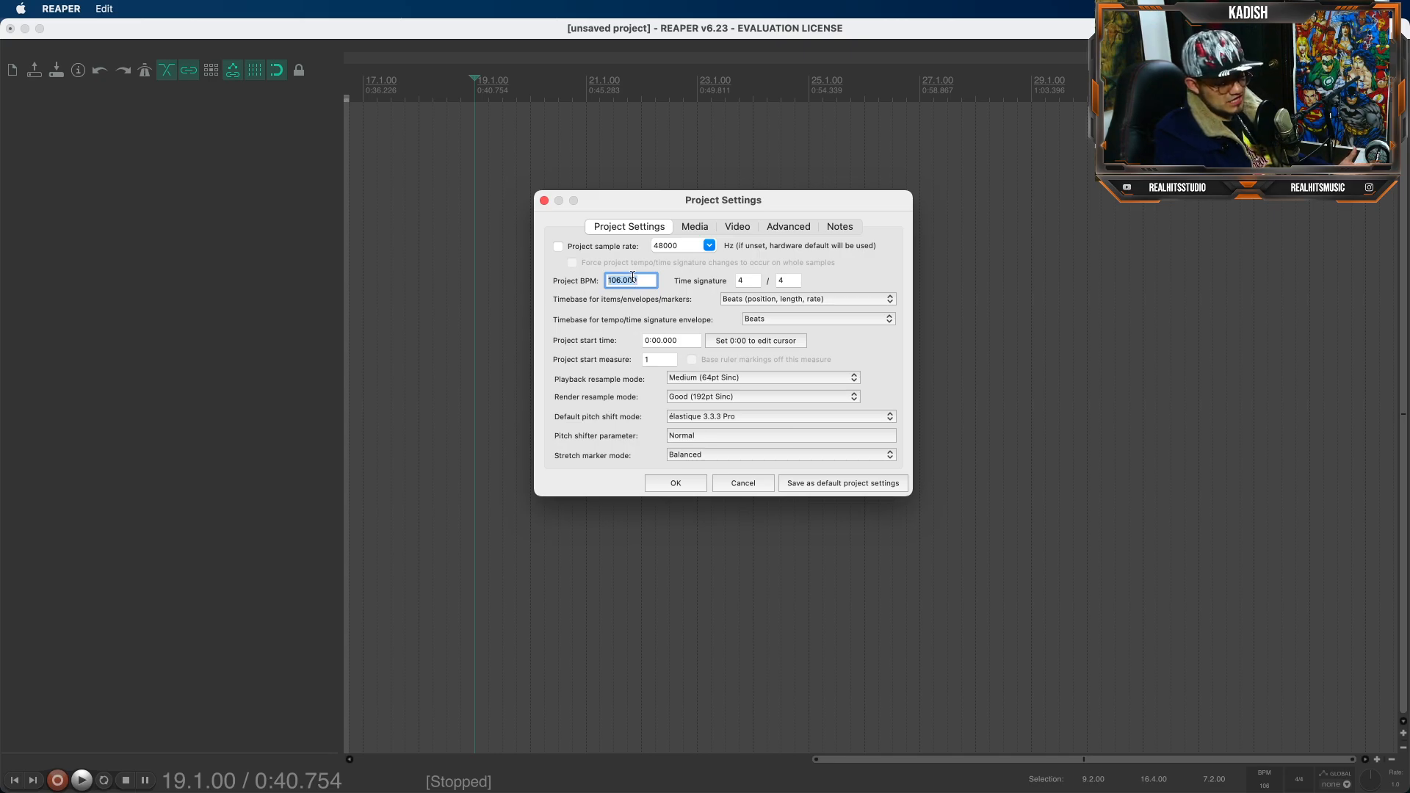
- Set the project tempo to 85 BPM and change the time signature to 6/8
text(85)
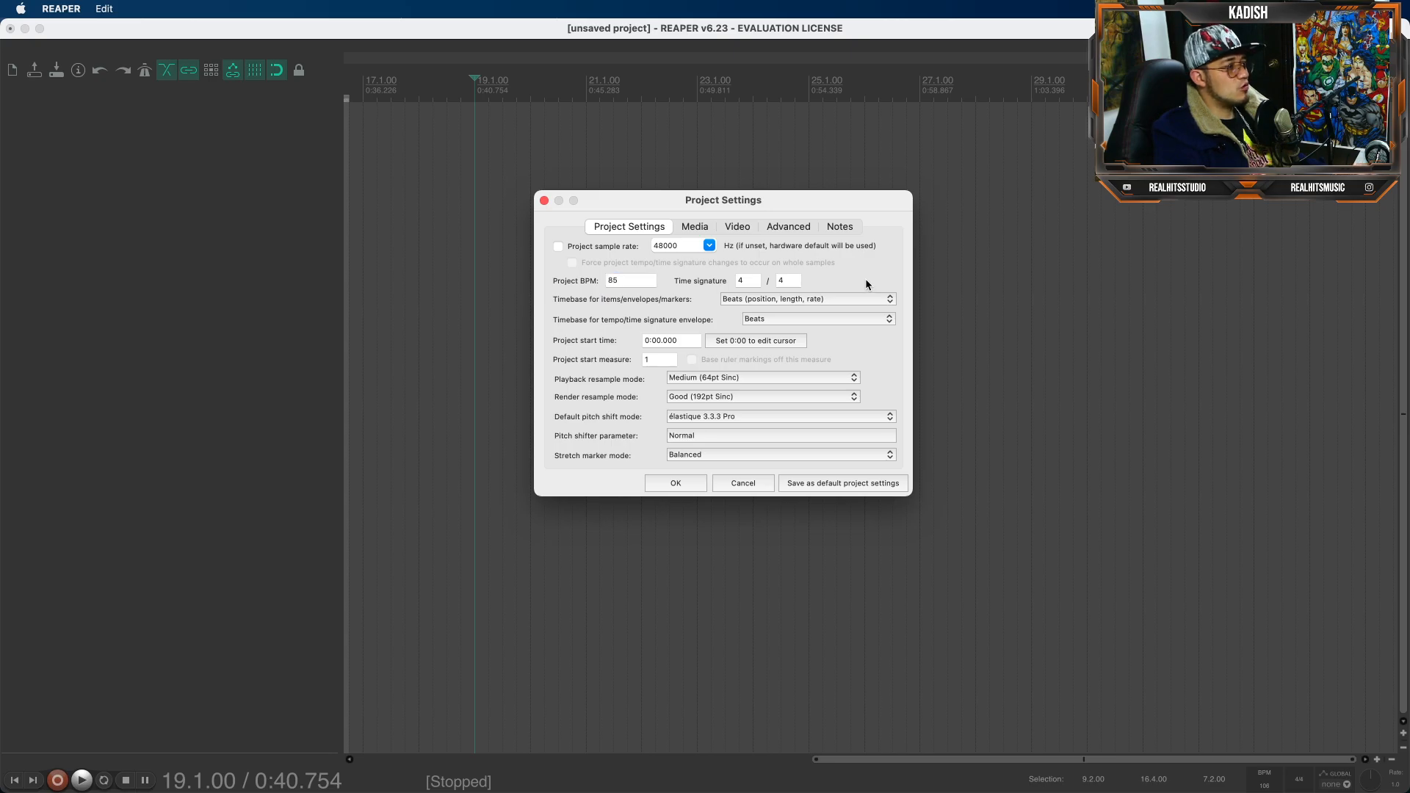
double_click(743, 280)
text(4)
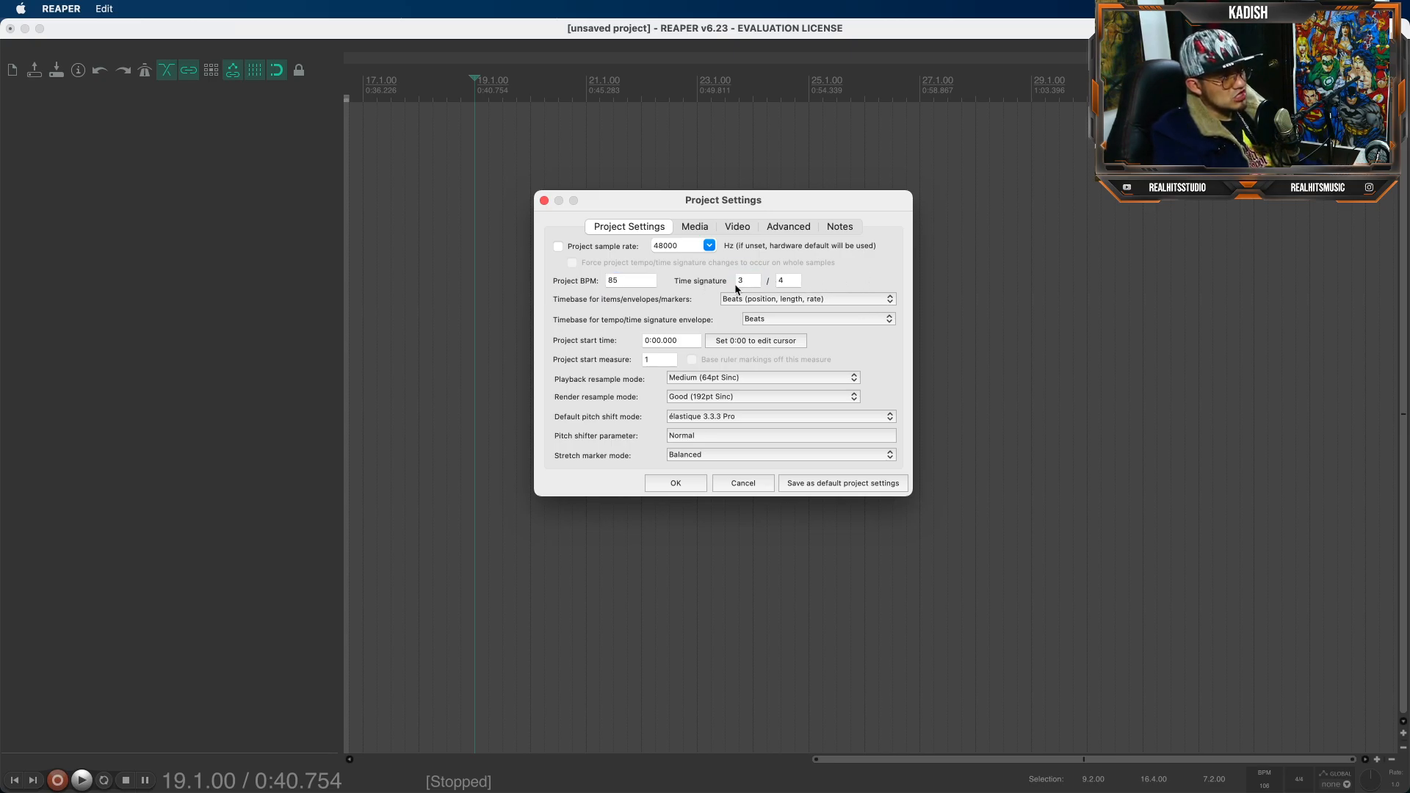
text(6)
click(787, 277)
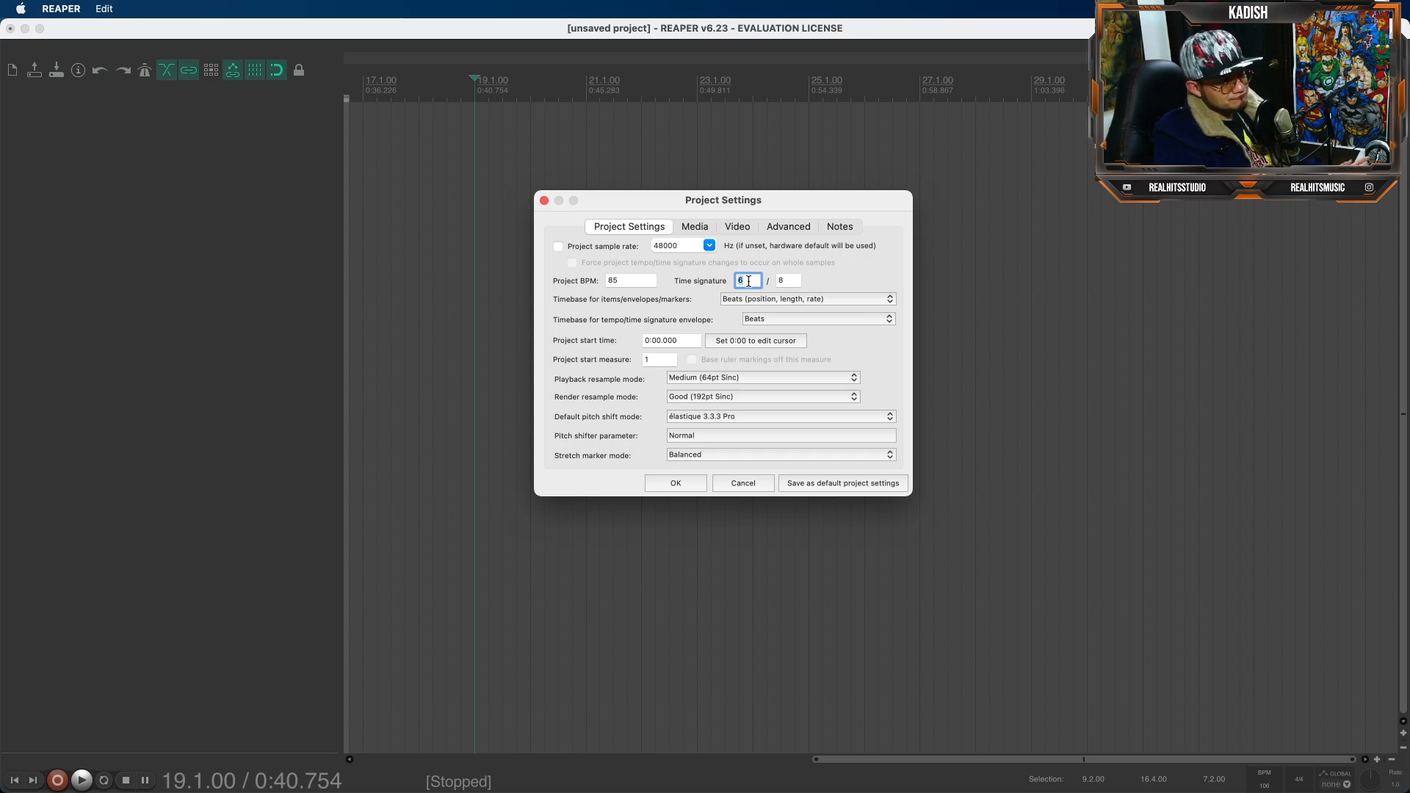
- Set the project time signature to 4/4
text(4)
click(789, 283)
text(4)
click(863, 276)
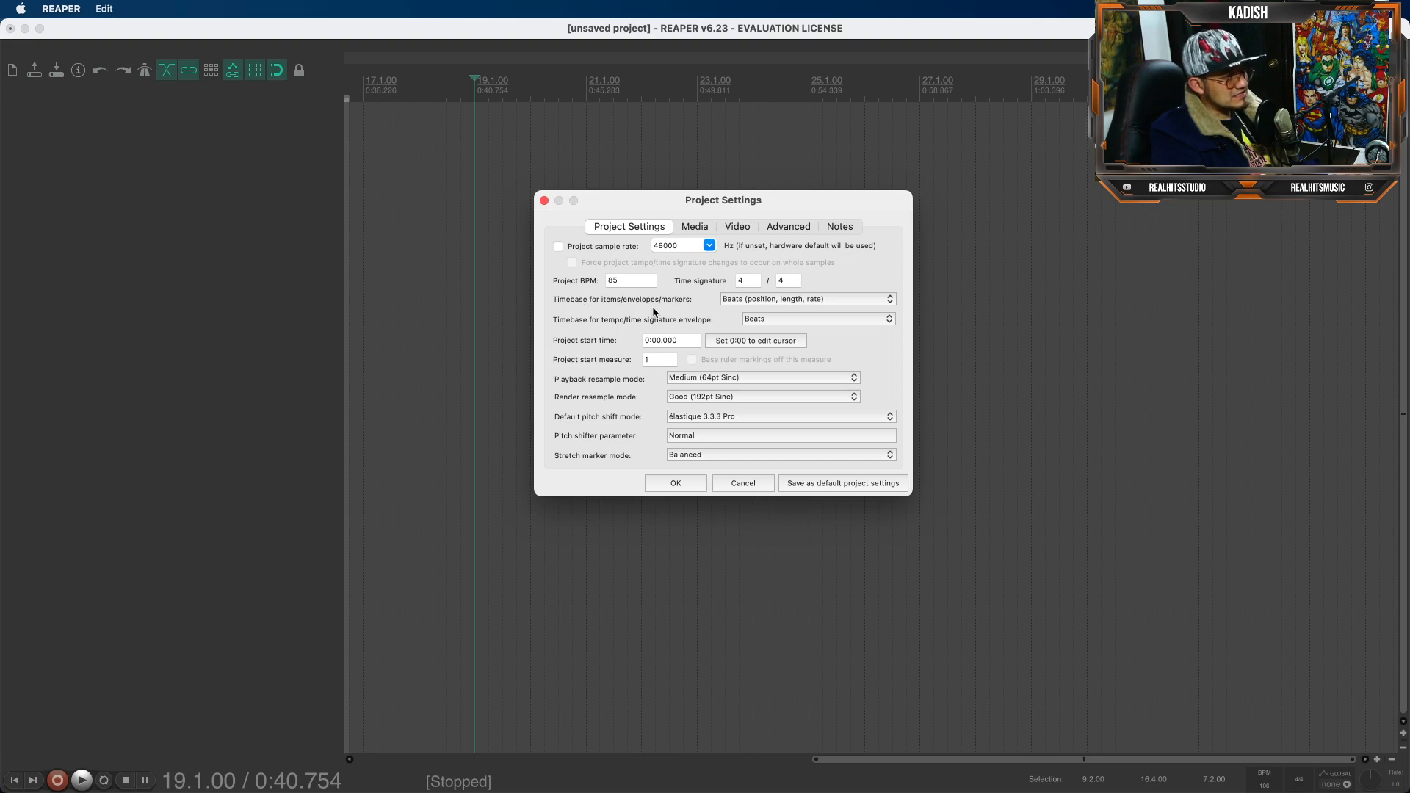
- Examine the timebase options available for items, envelopes and markers
click(799, 306)
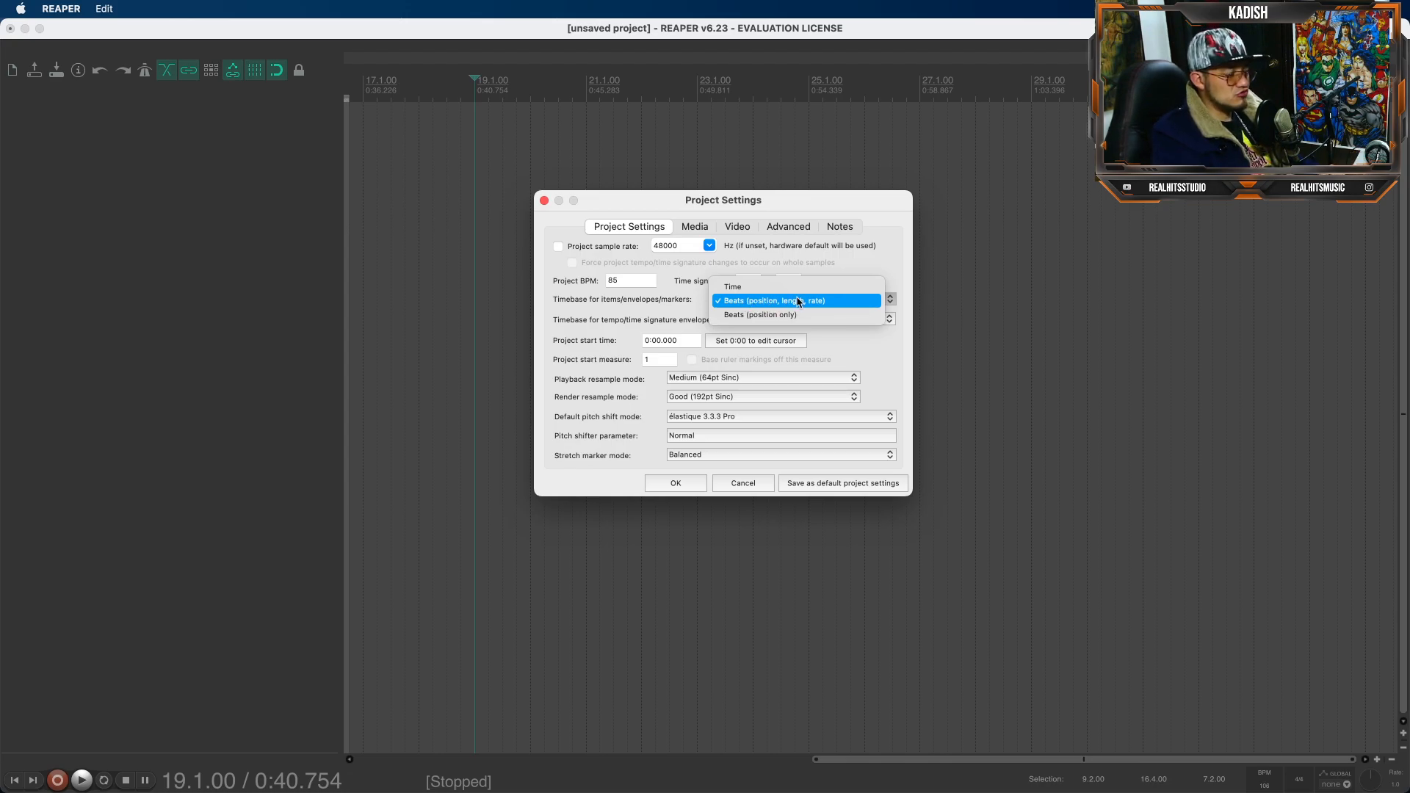
click(878, 274)
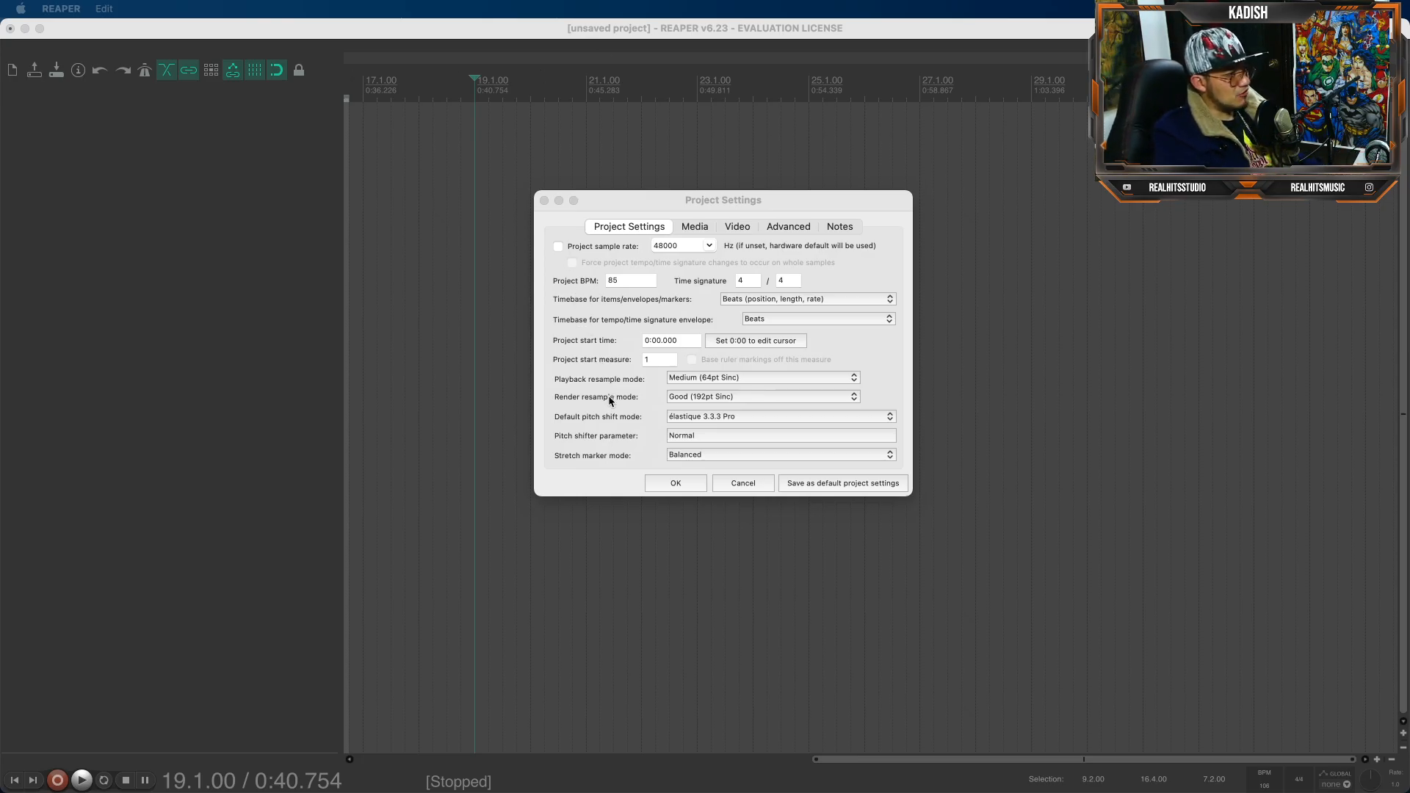
- Set both the playback resample mode and the render resample mode to Better (384pt Sinc)
click(767, 380)
click(717, 379)
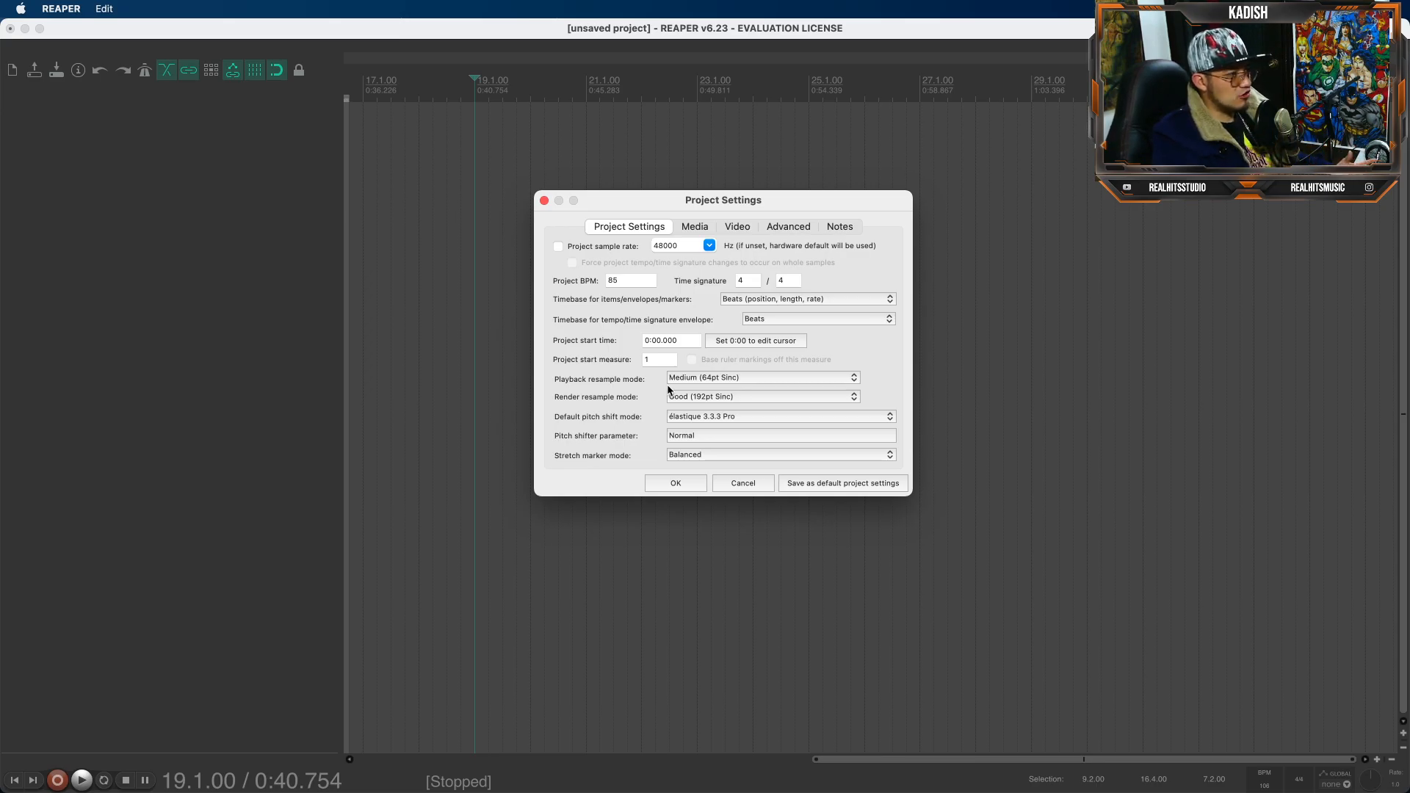
click(738, 380)
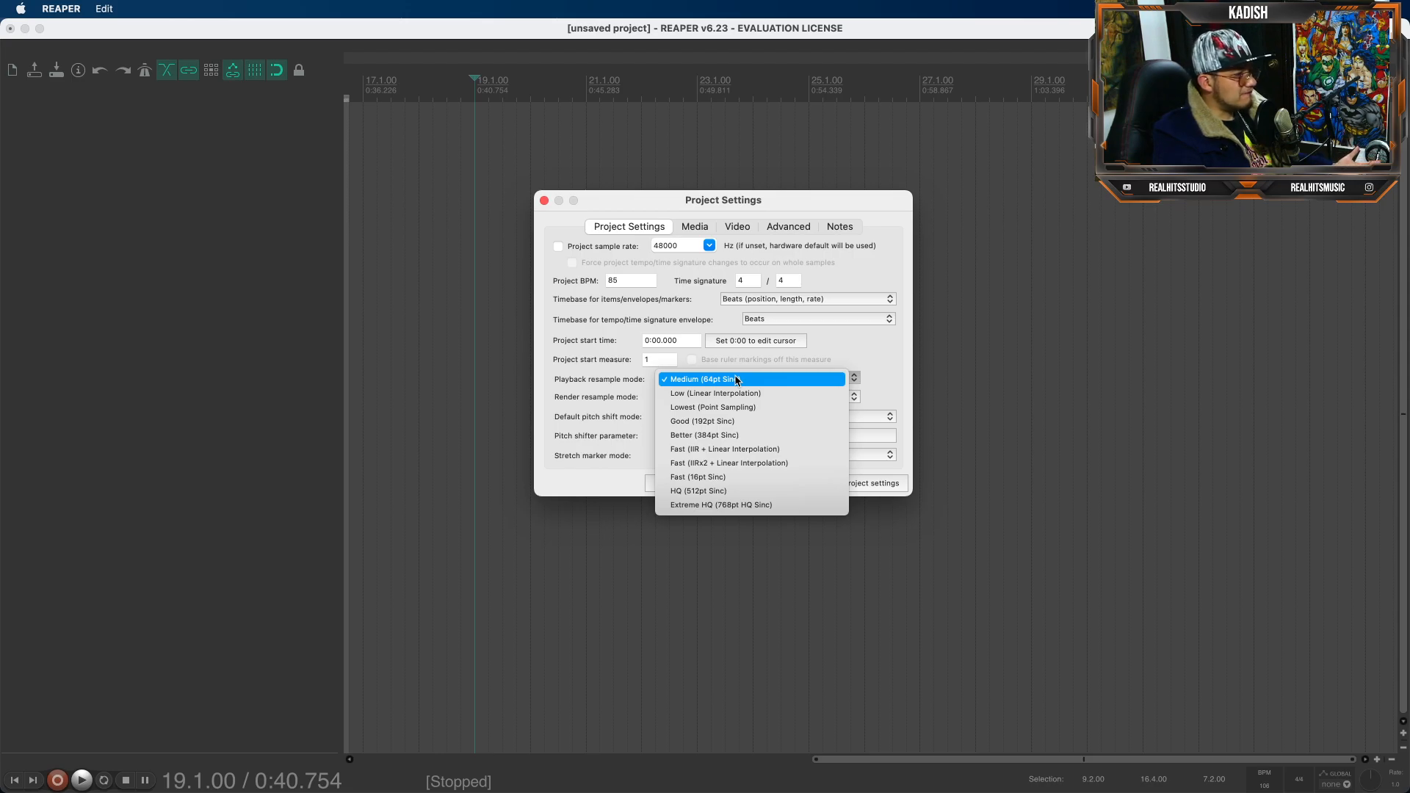
click(734, 436)
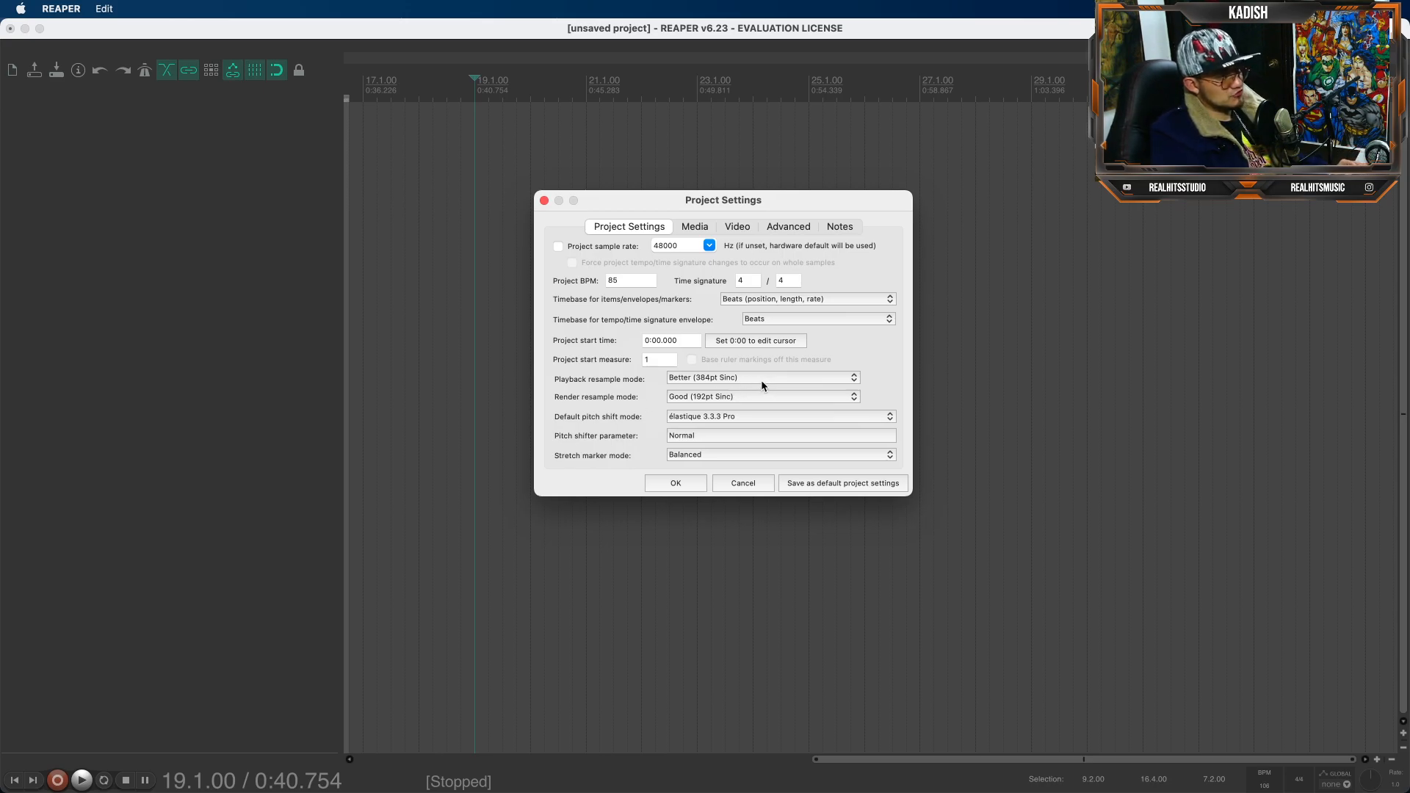
click(734, 381)
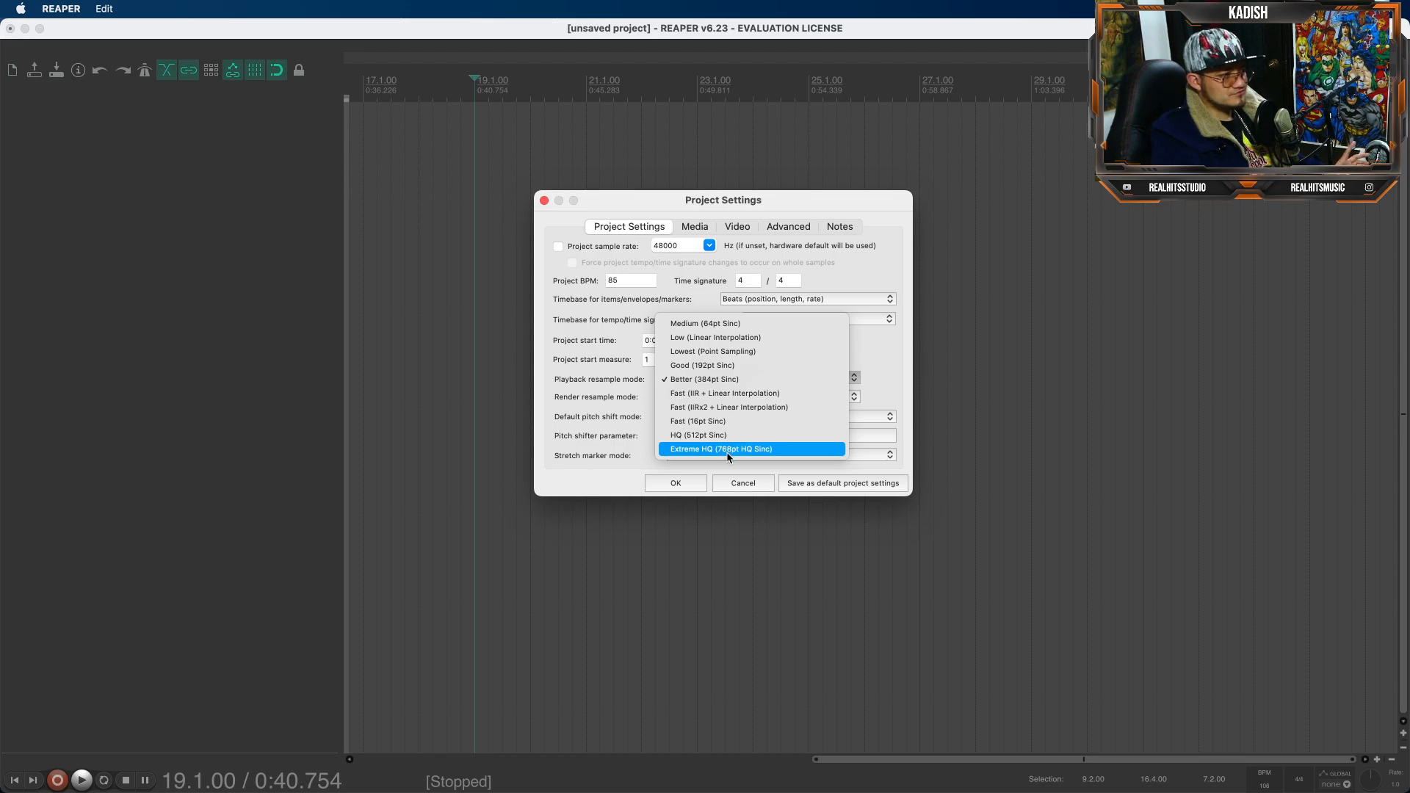
click(889, 363)
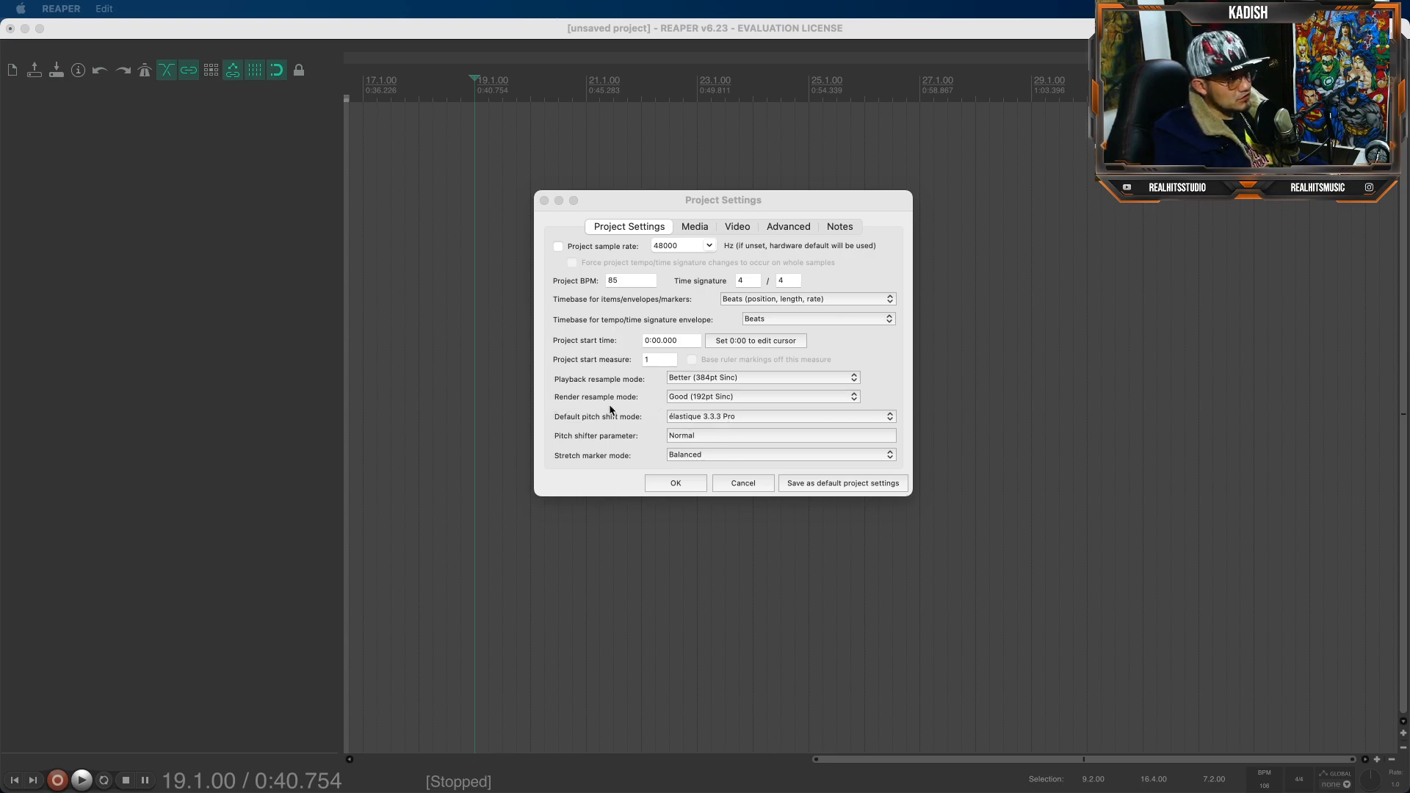
click(730, 400)
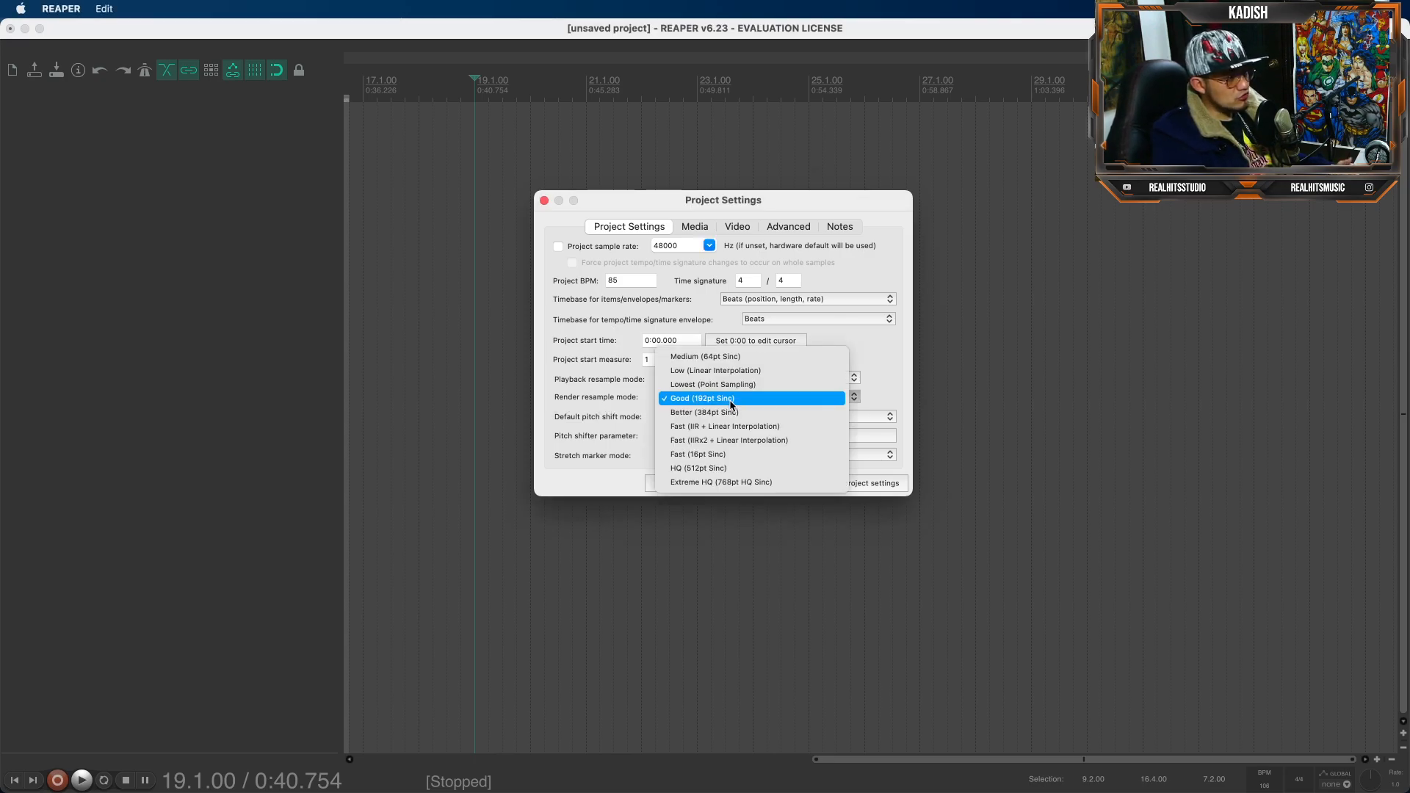
click(730, 413)
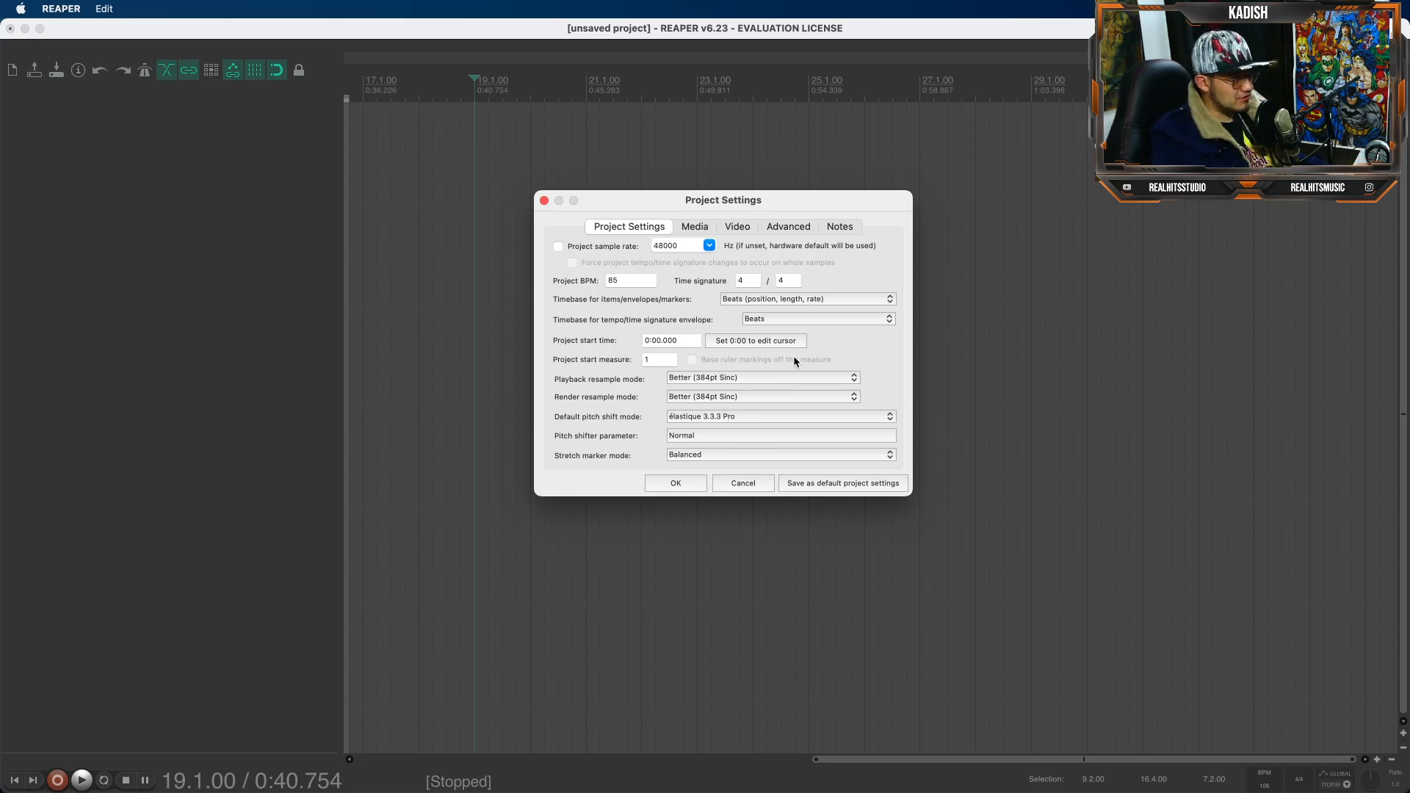
- Review the available choices for playback resample mode, default pitch shift mode and stretch marker mode
click(773, 376)
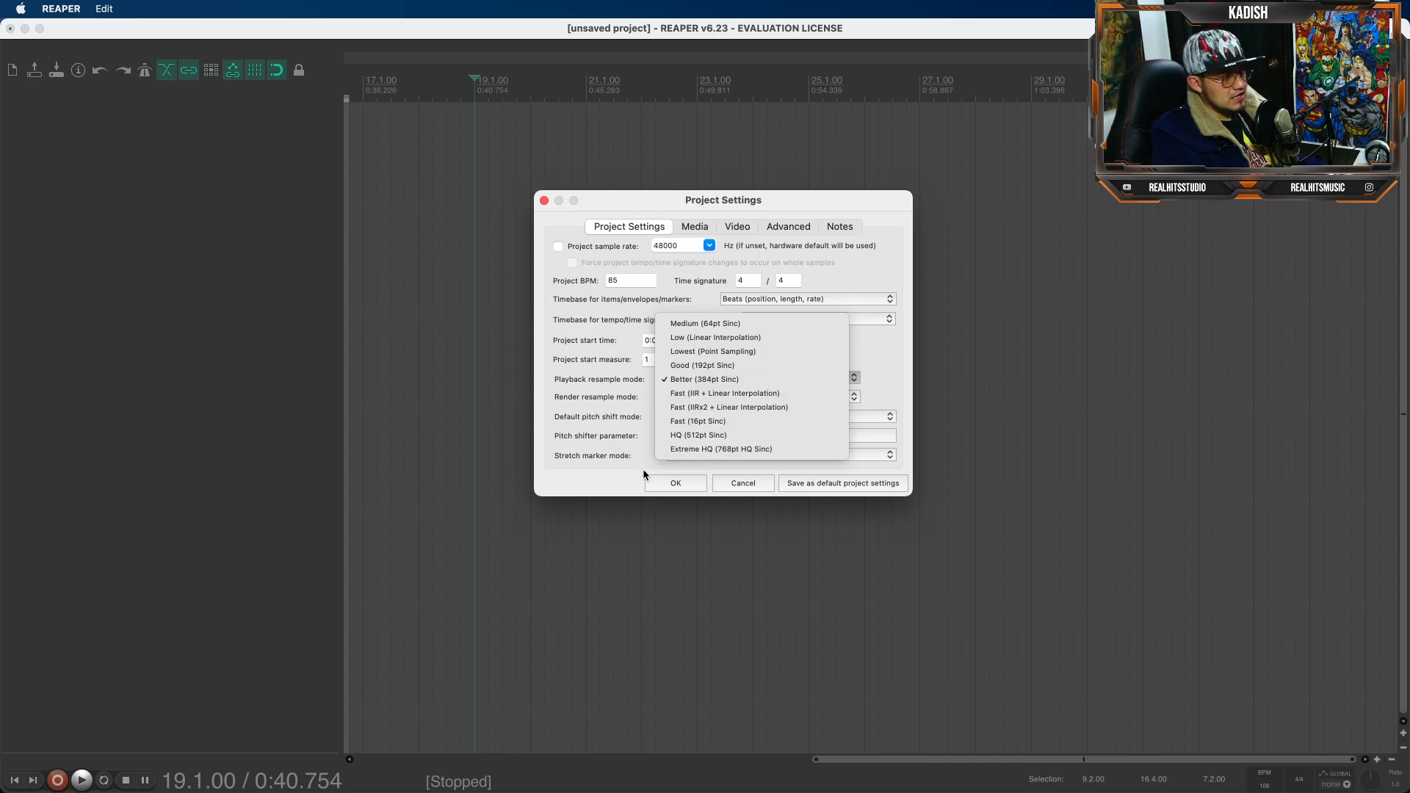
click(883, 393)
click(812, 379)
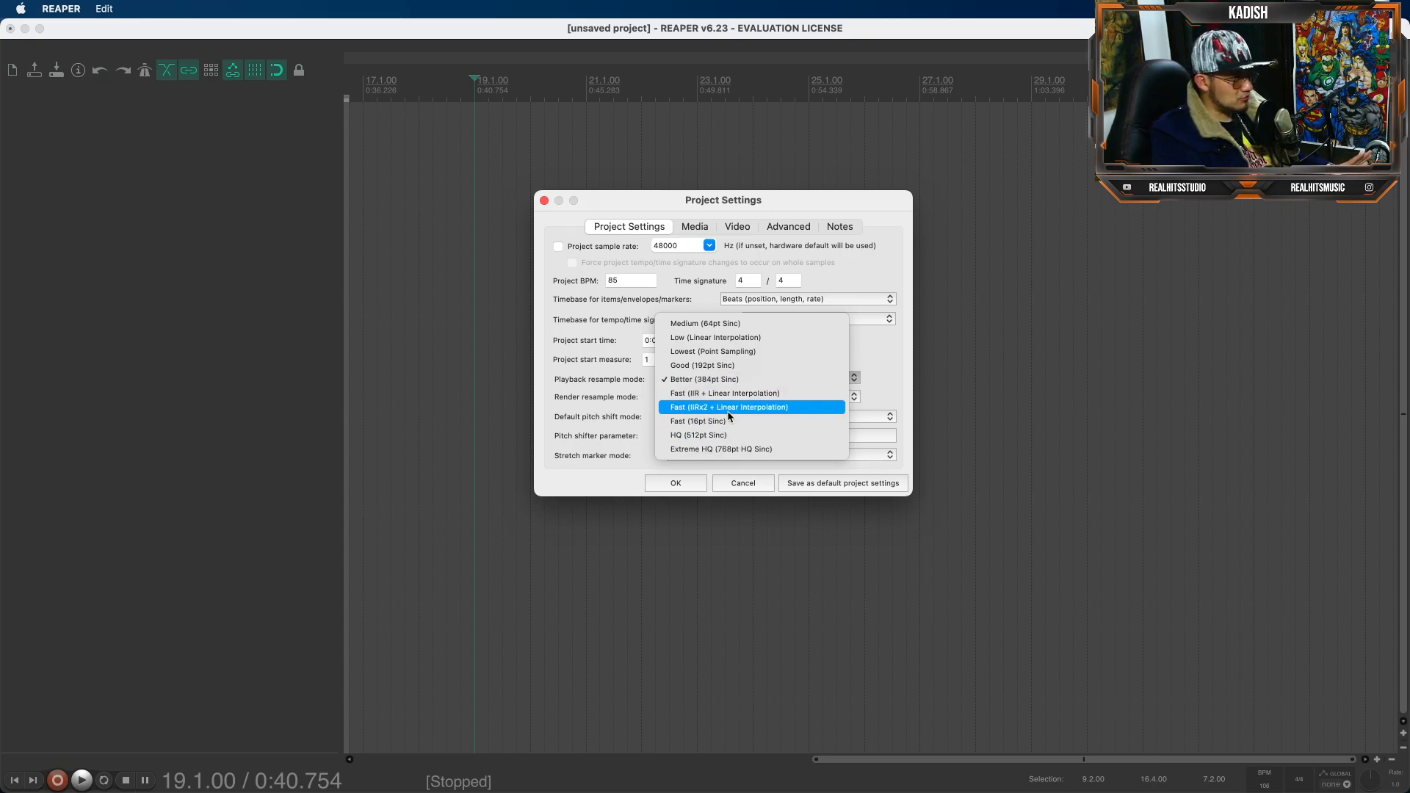
click(890, 375)
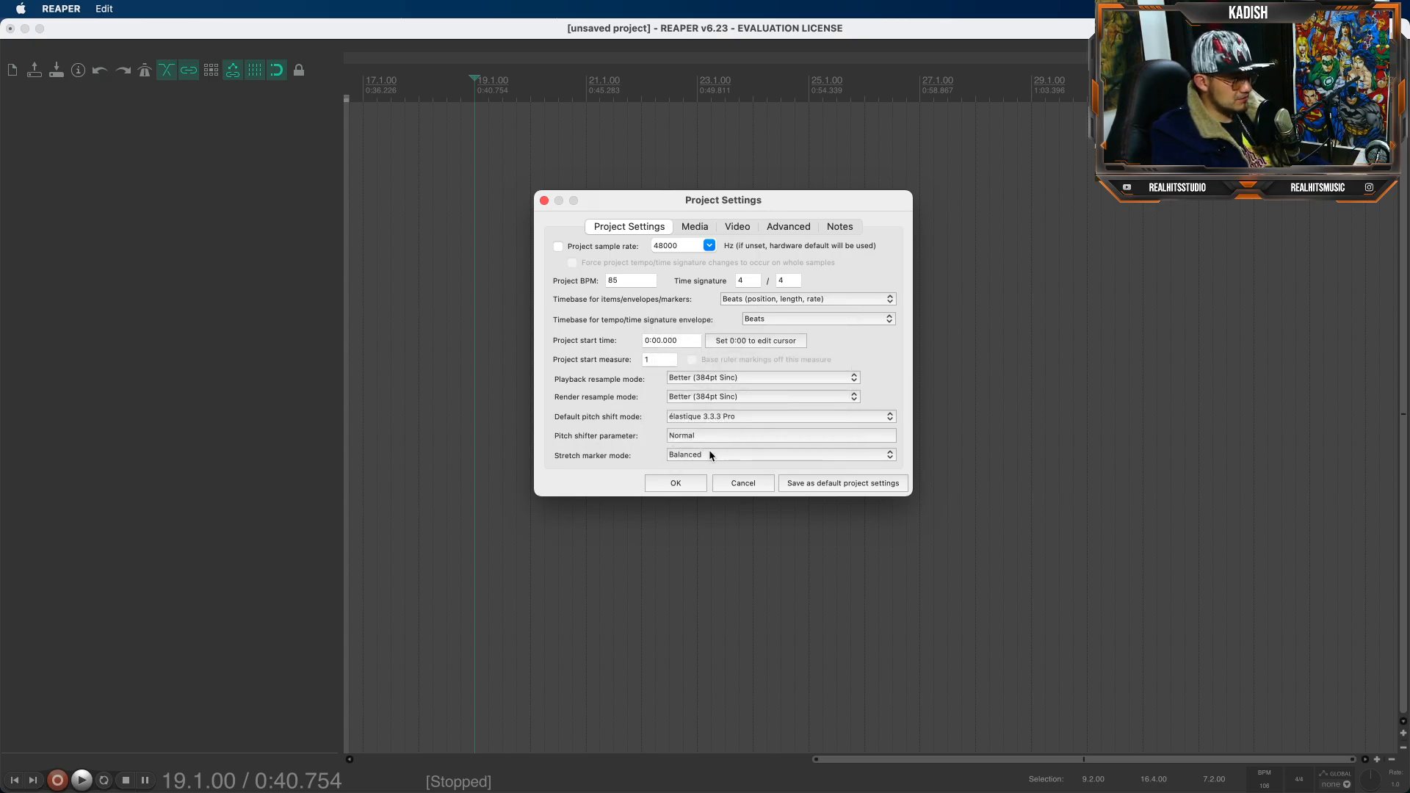
click(706, 419)
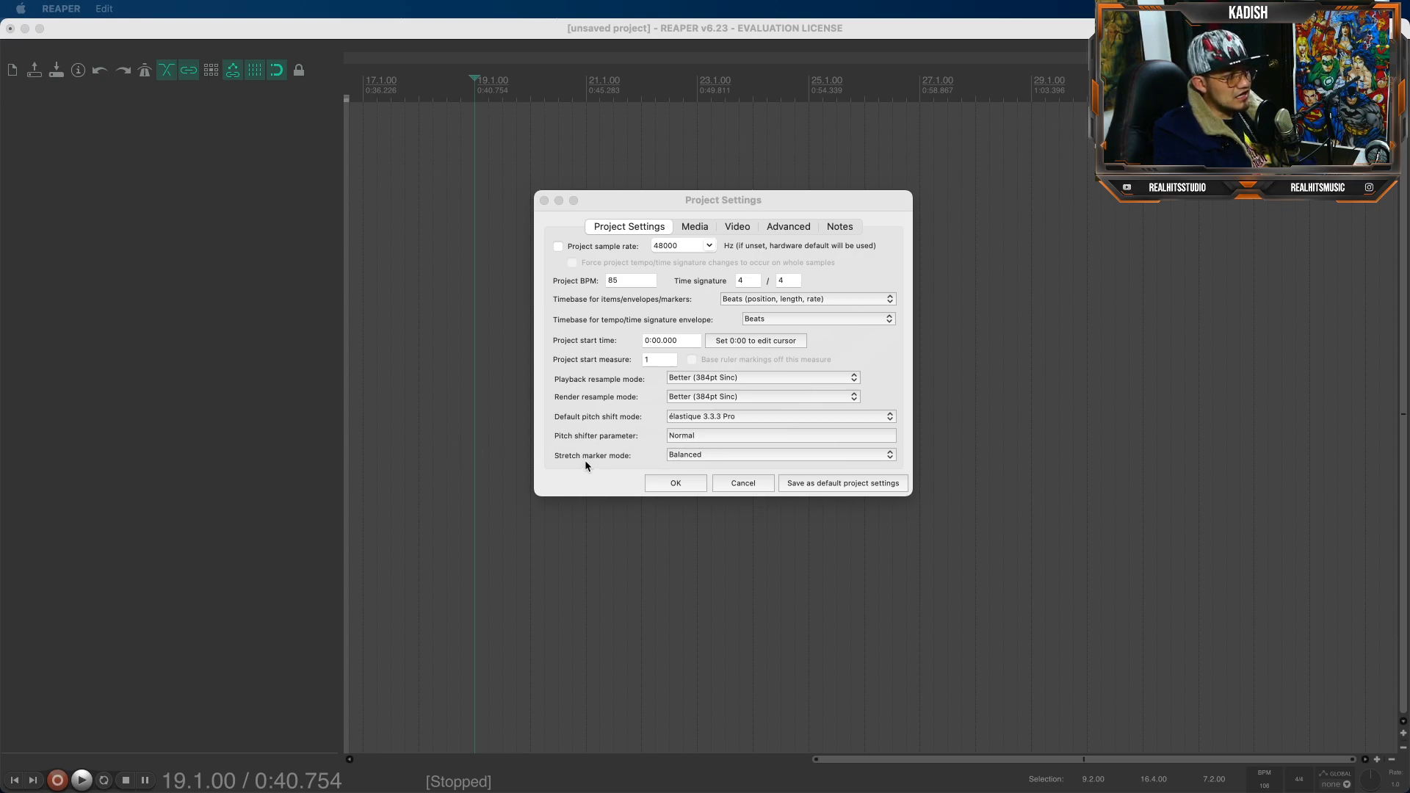
click(706, 455)
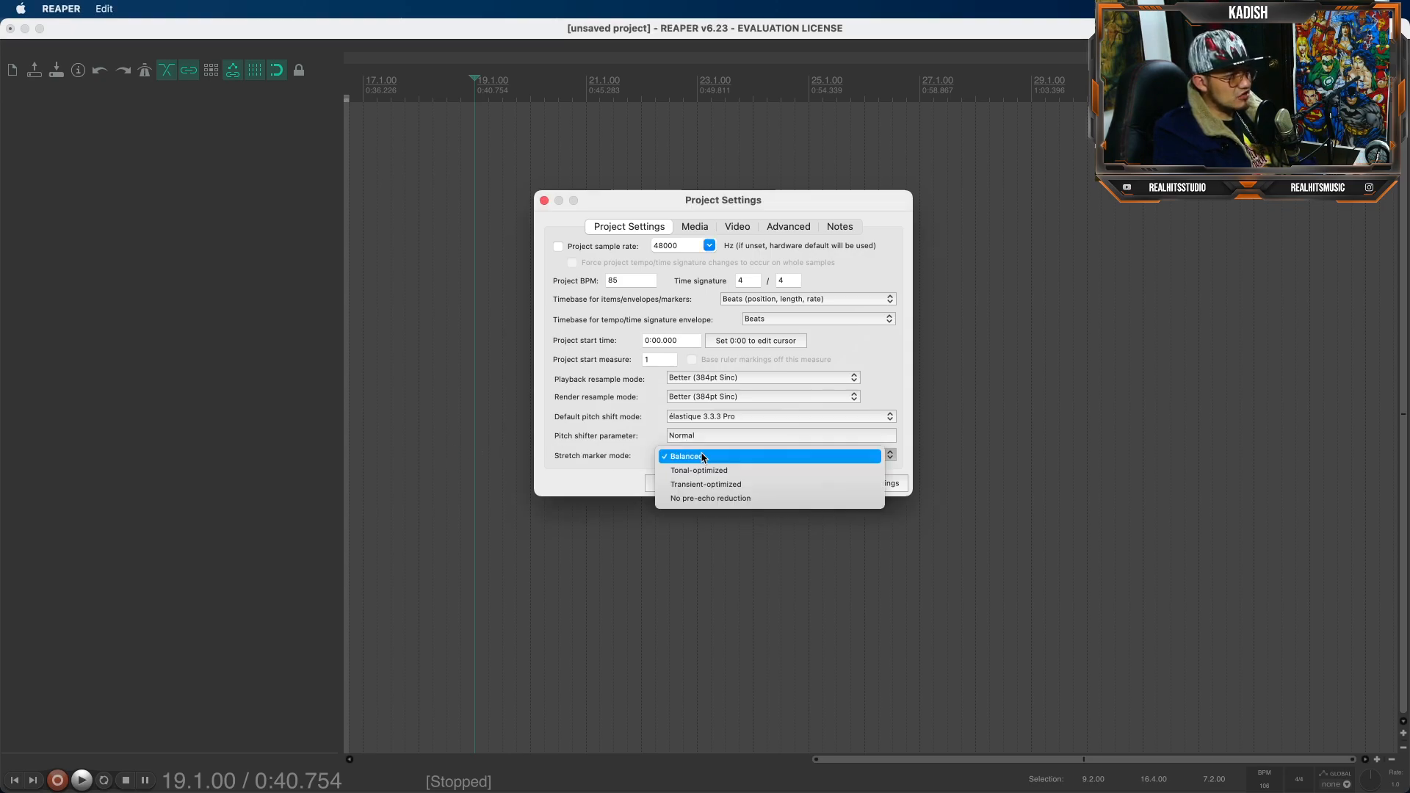
click(605, 454)
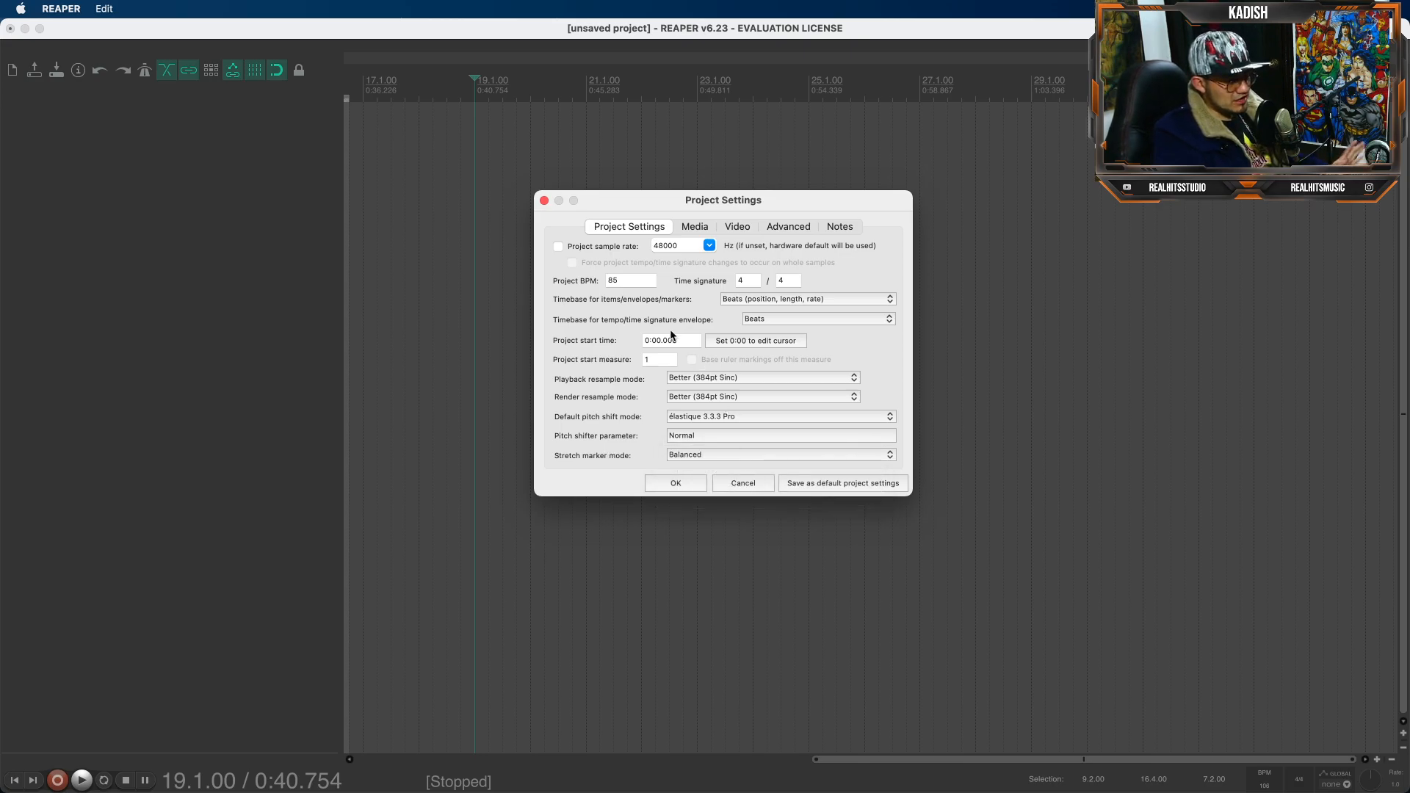
- Open the project's media settings and look through the folders available for the media save path
click(696, 227)
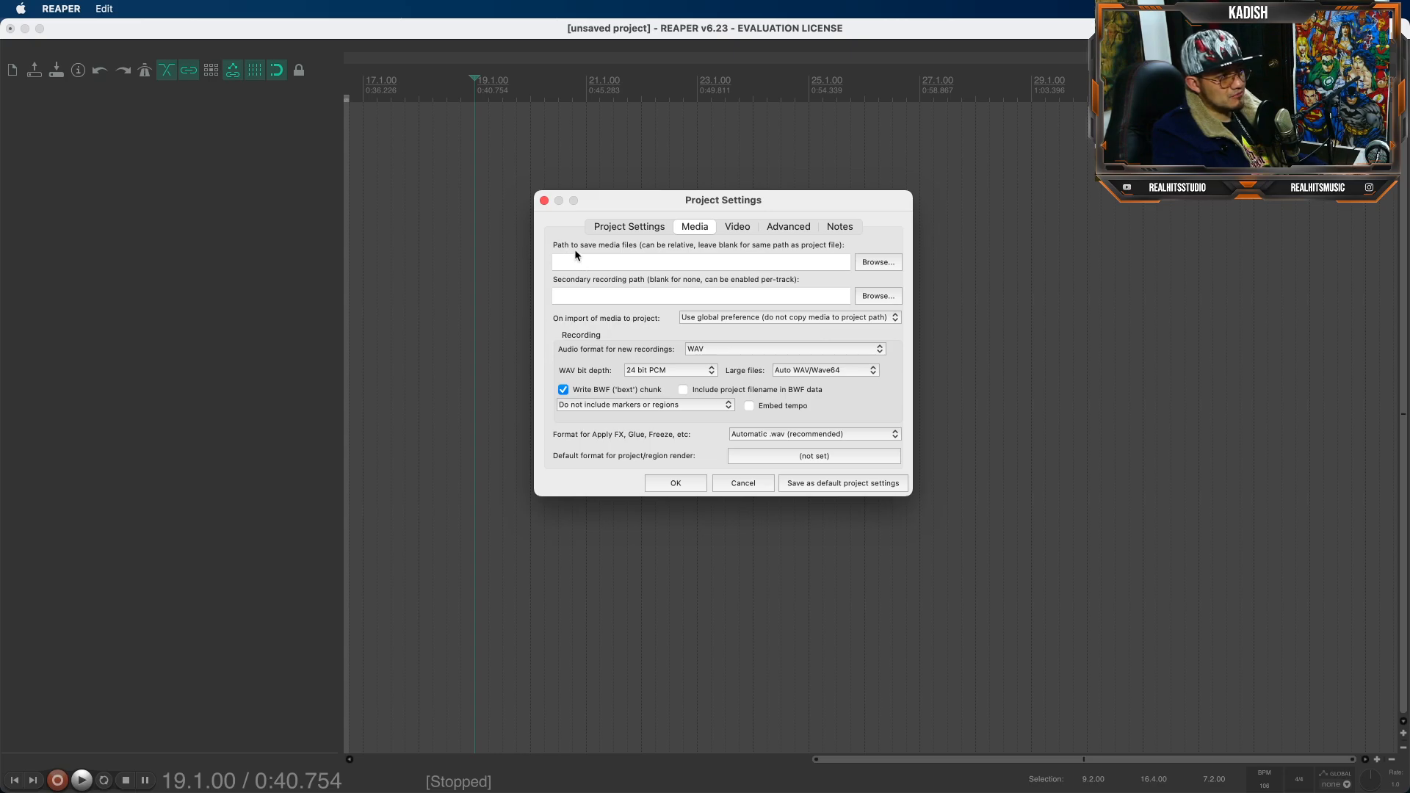
click(863, 262)
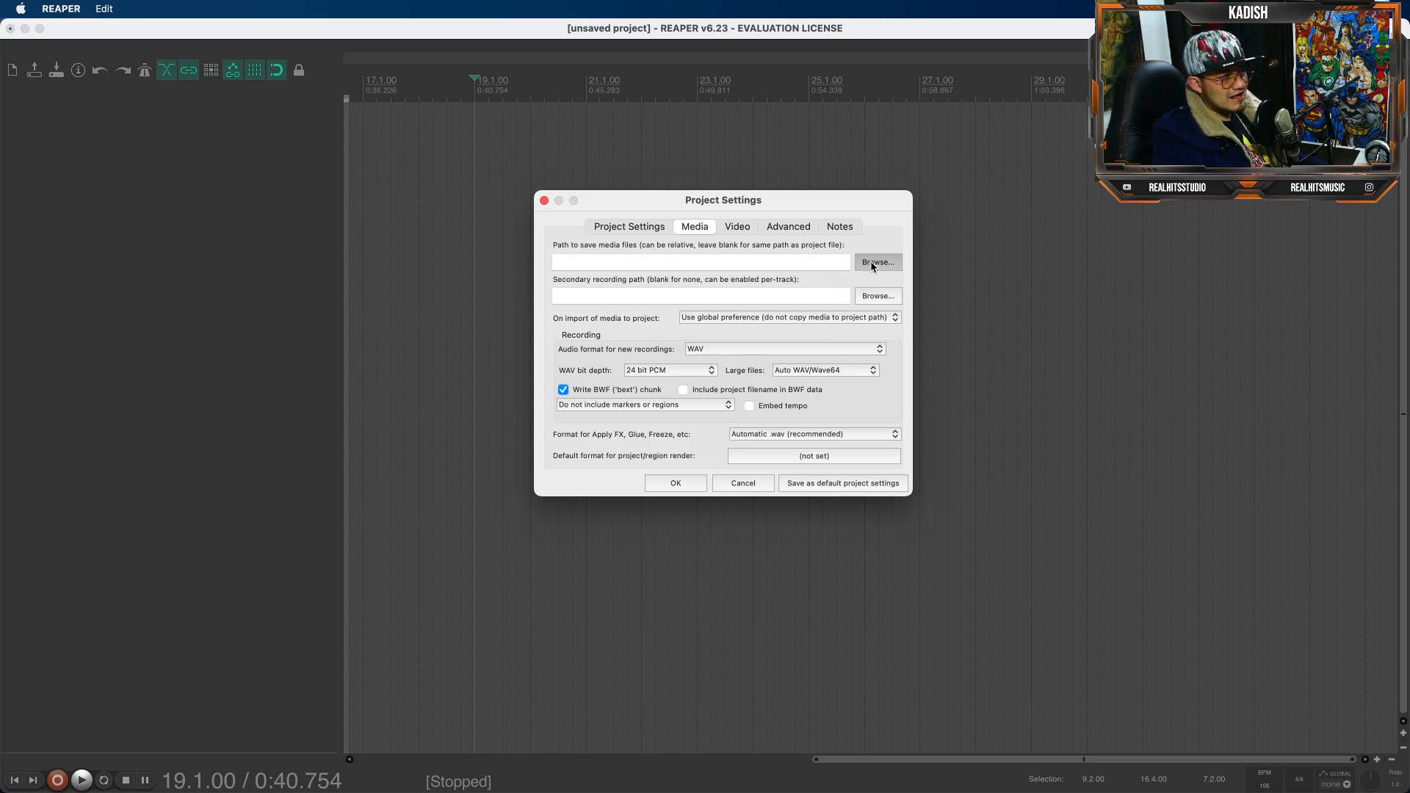
scroll(772, 452, down, 10)
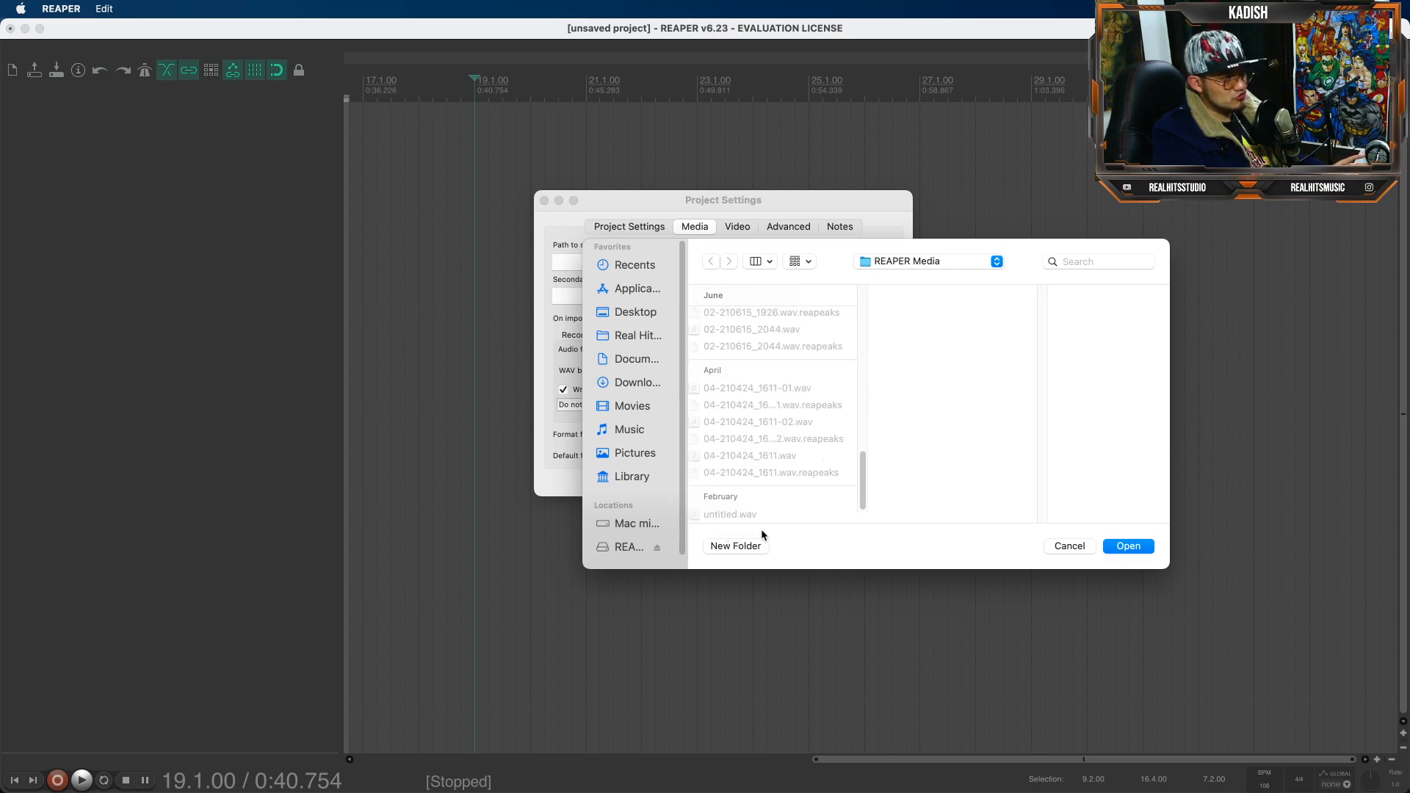
click(1071, 547)
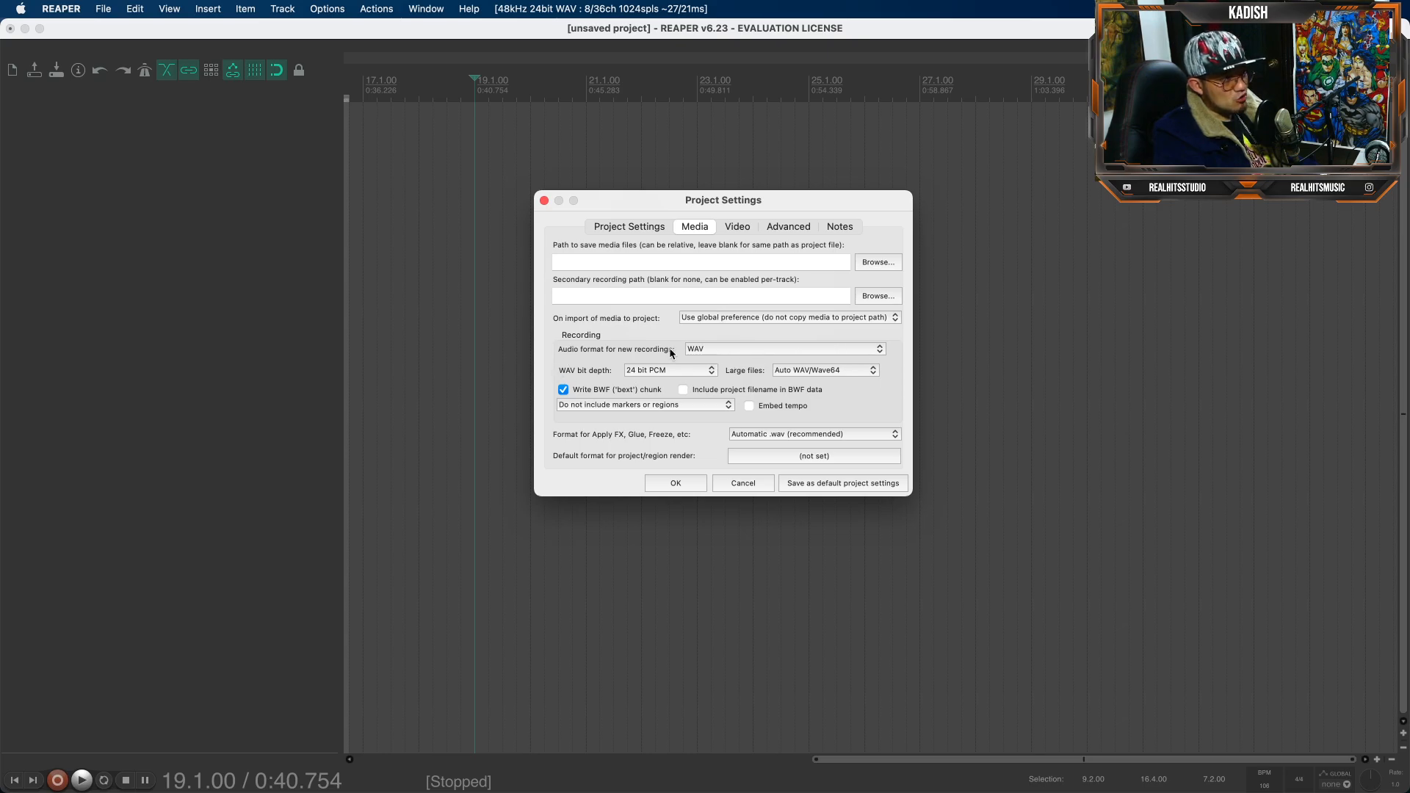
- Select WAV as the audio format for new recordings
click(772, 349)
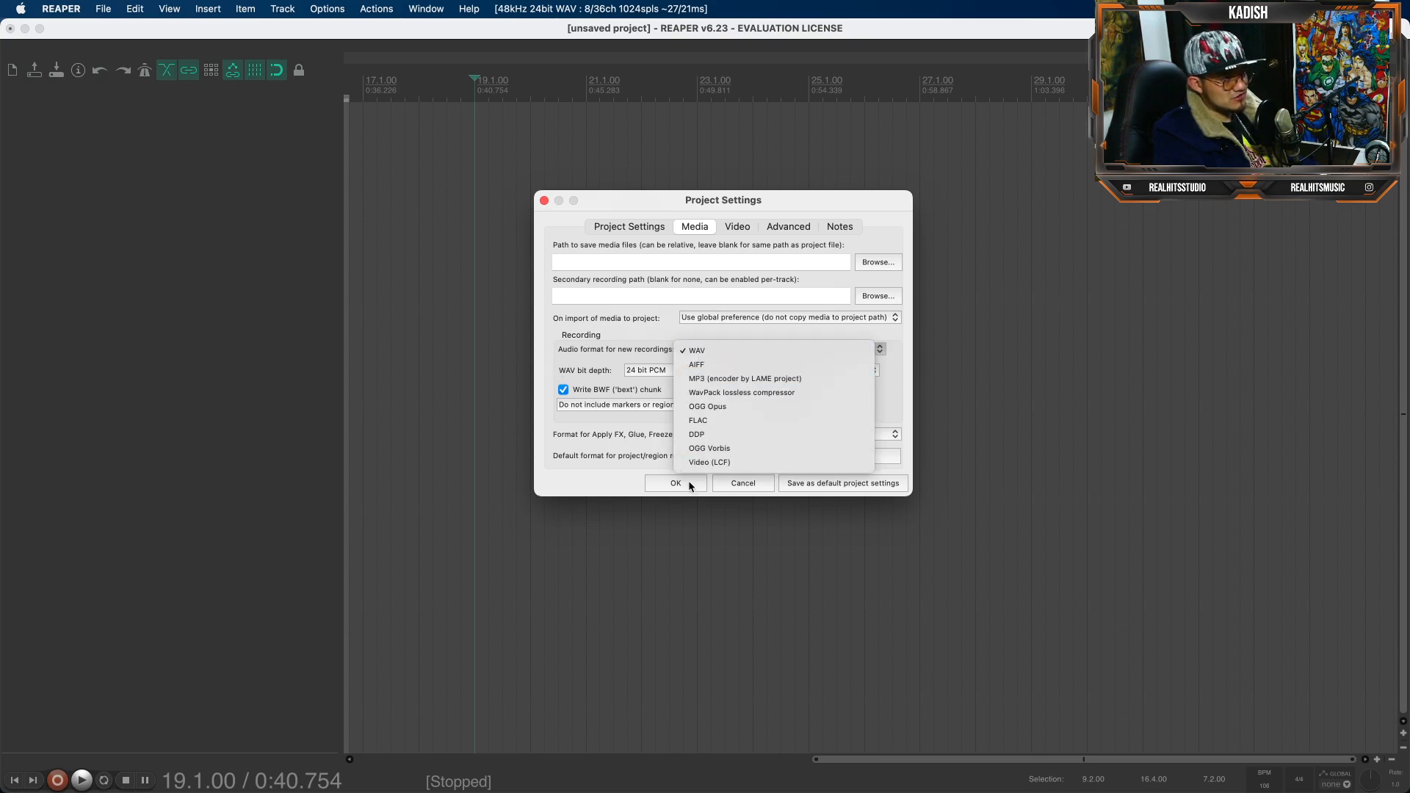
click(714, 351)
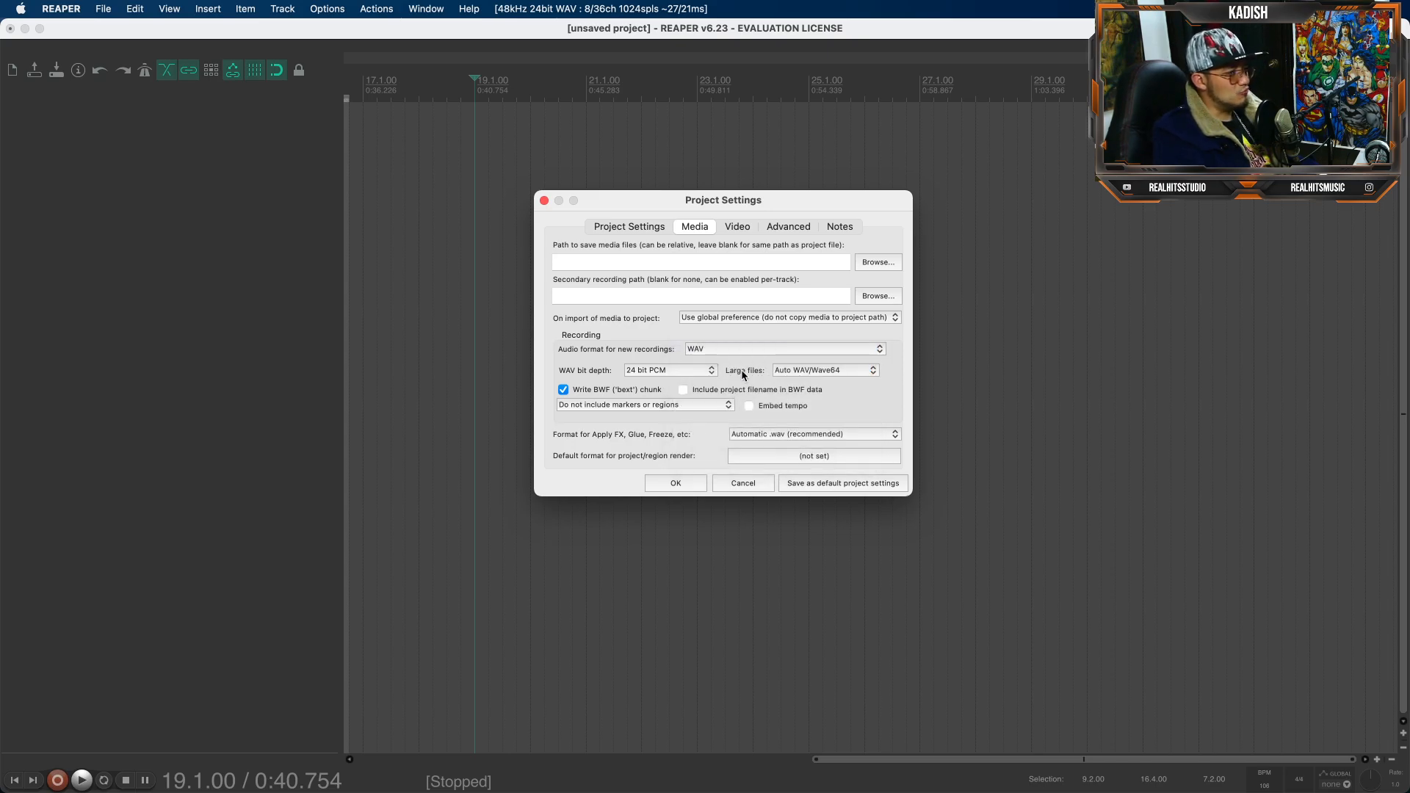